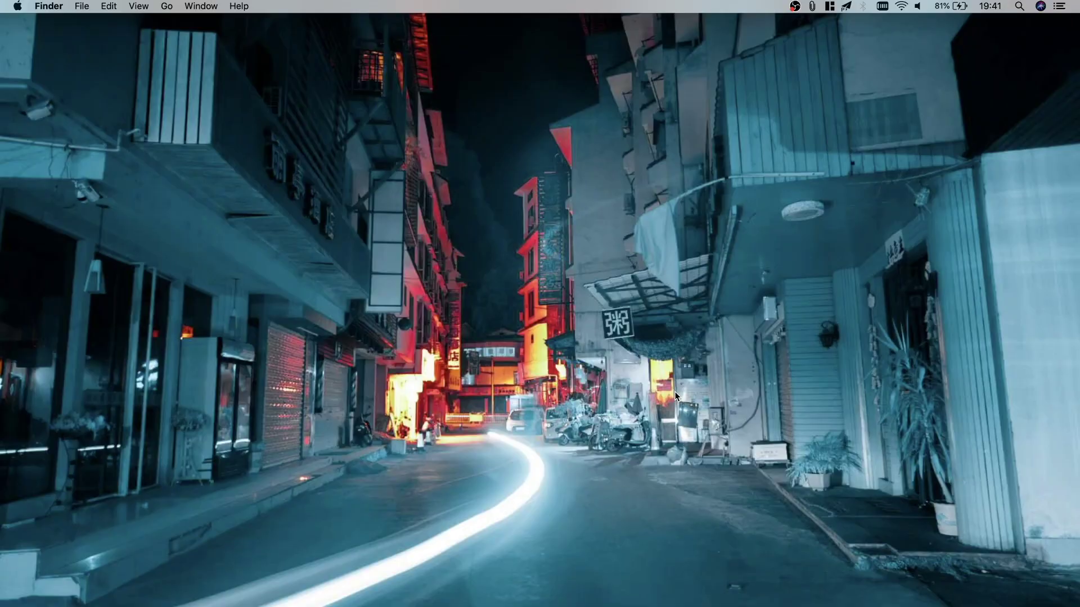
- Open the Keyboard preference pane through a Spotlight search for 'keyboard'
key(super+space)
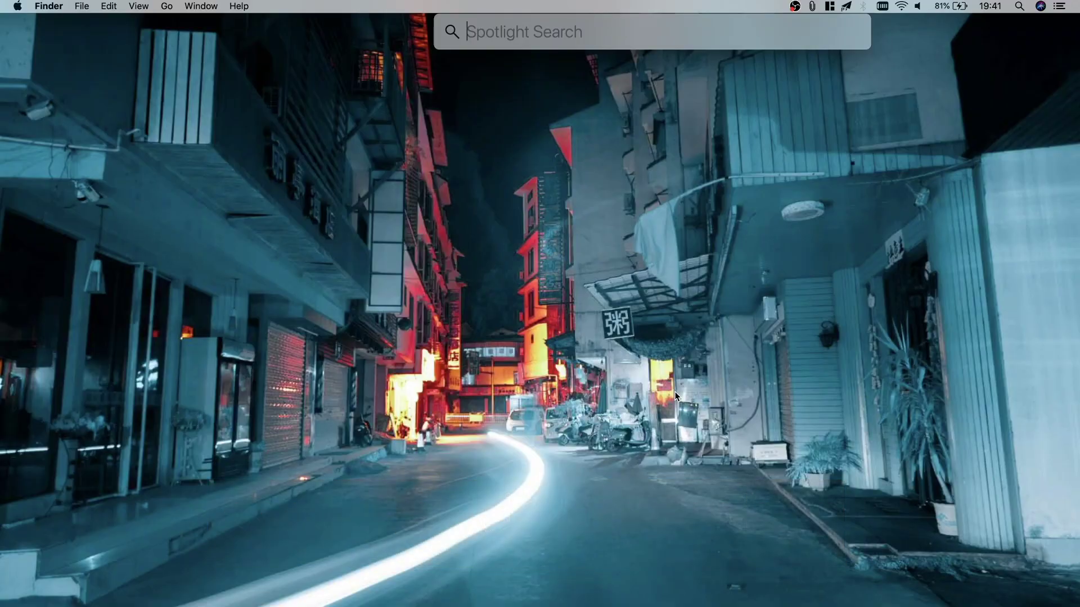
text(keyboard)
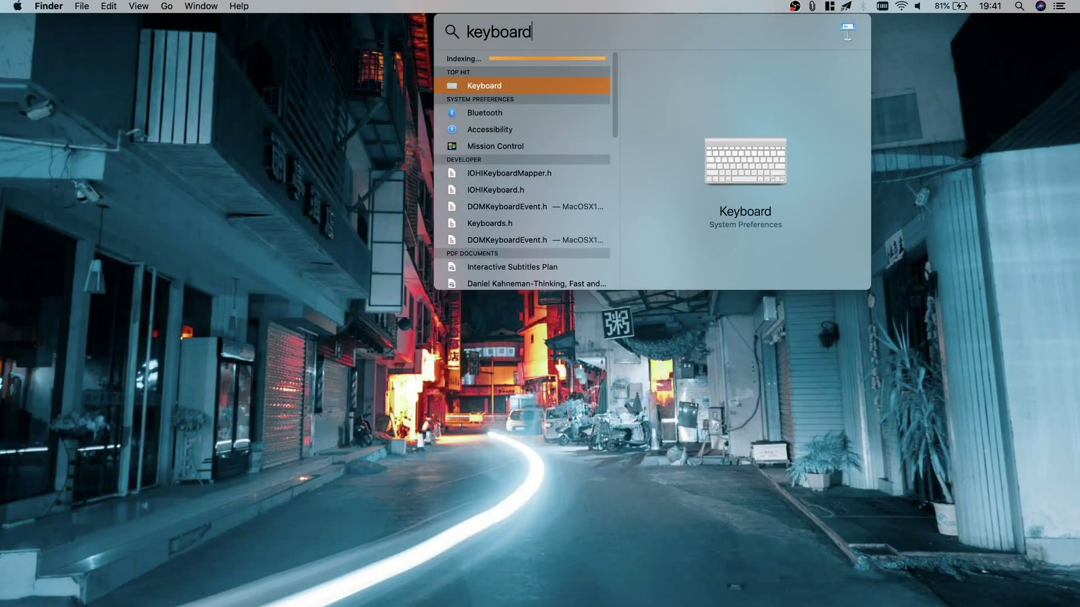
key(Return)
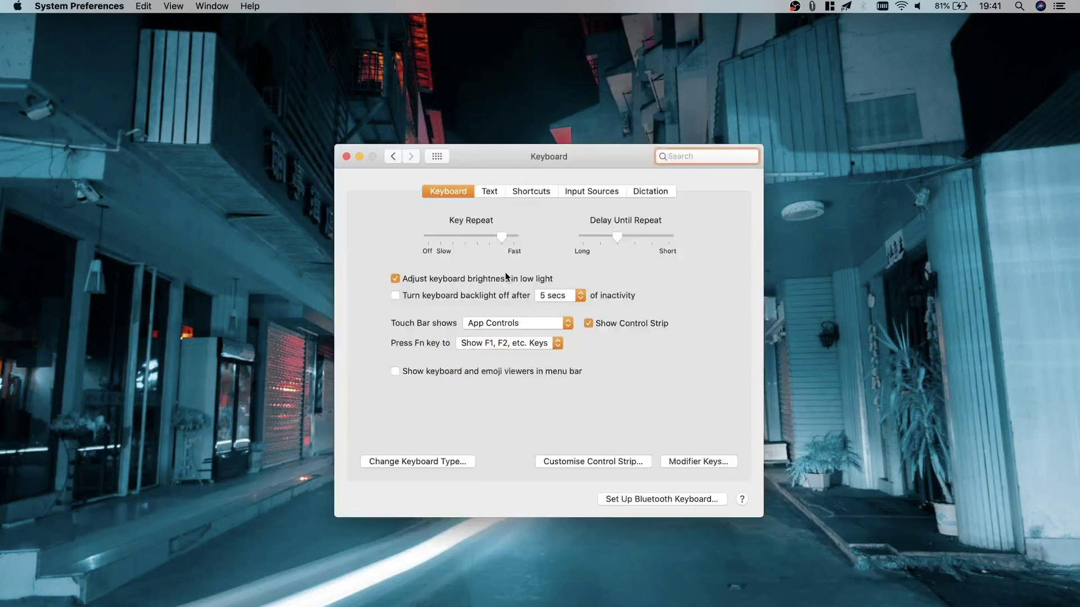
- Add the English 'ABC – Extended' layout to Input Sources next to British
click(597, 195)
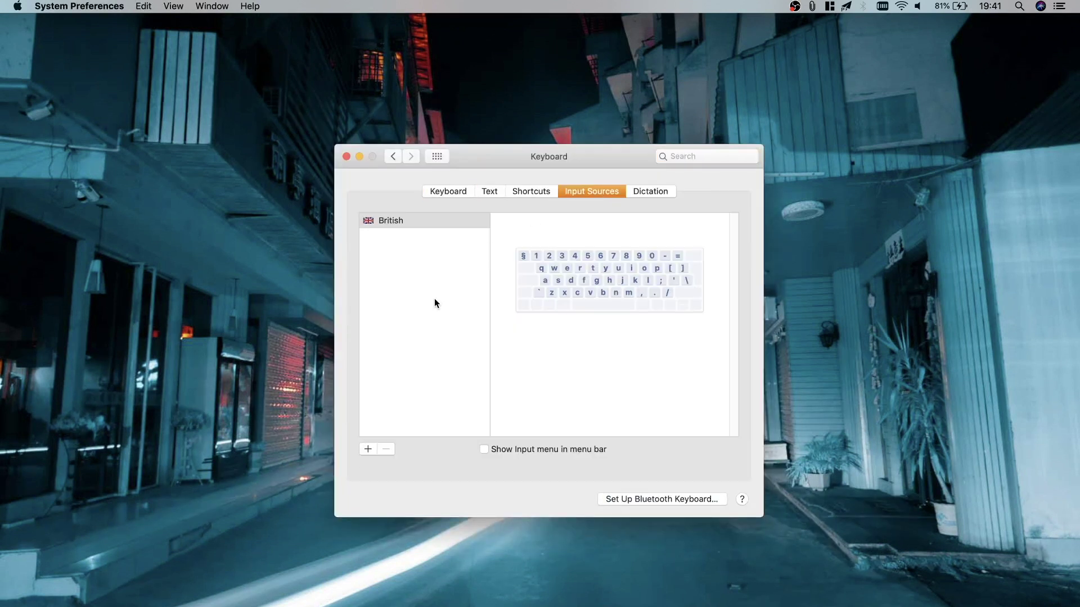
click(366, 444)
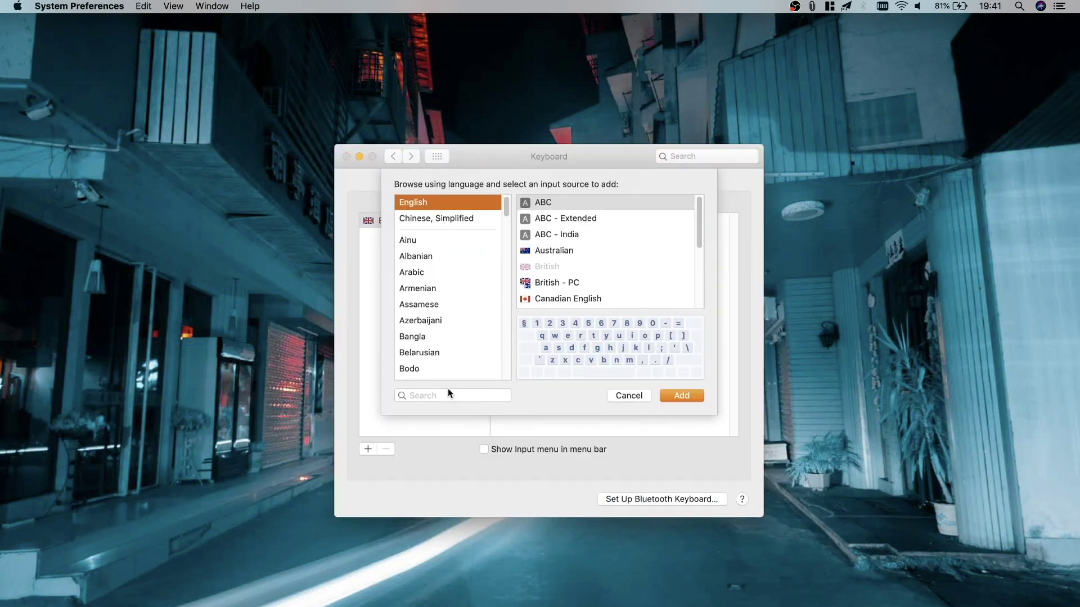
click(438, 395)
text(ABC)
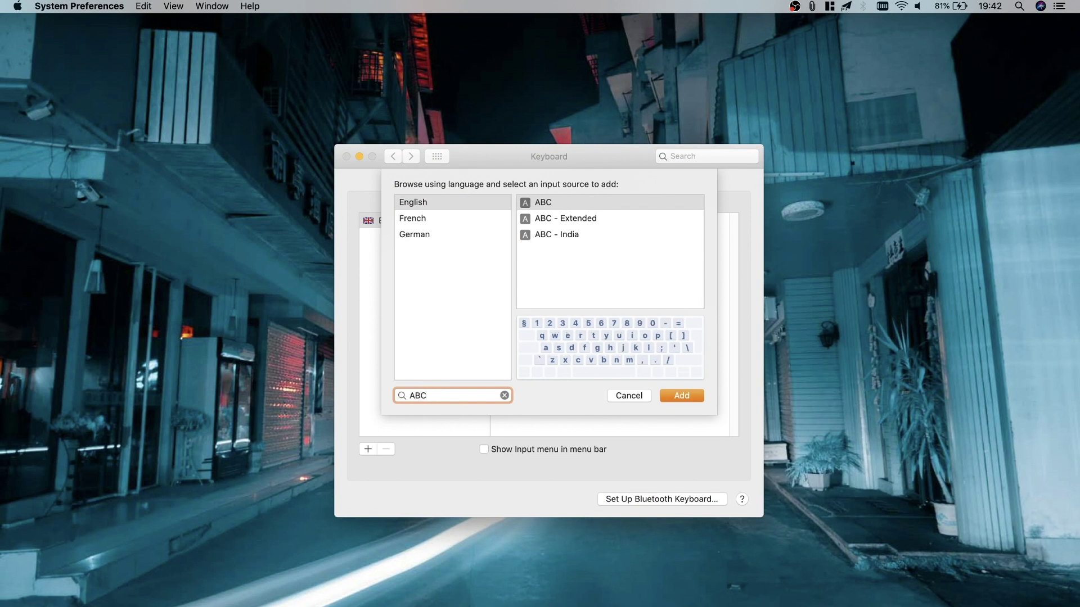
click(454, 202)
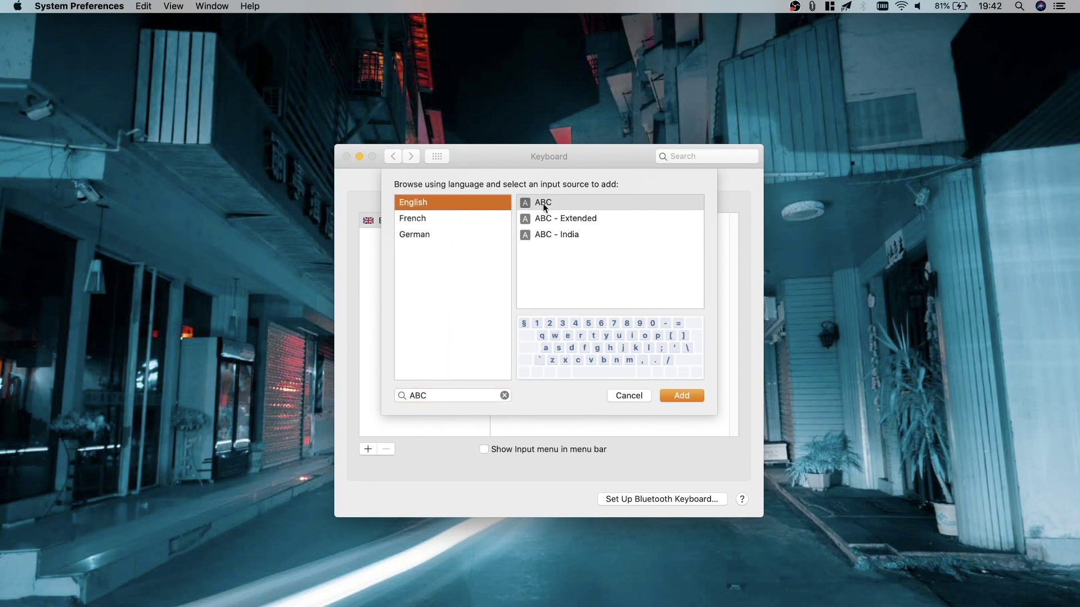
click(567, 221)
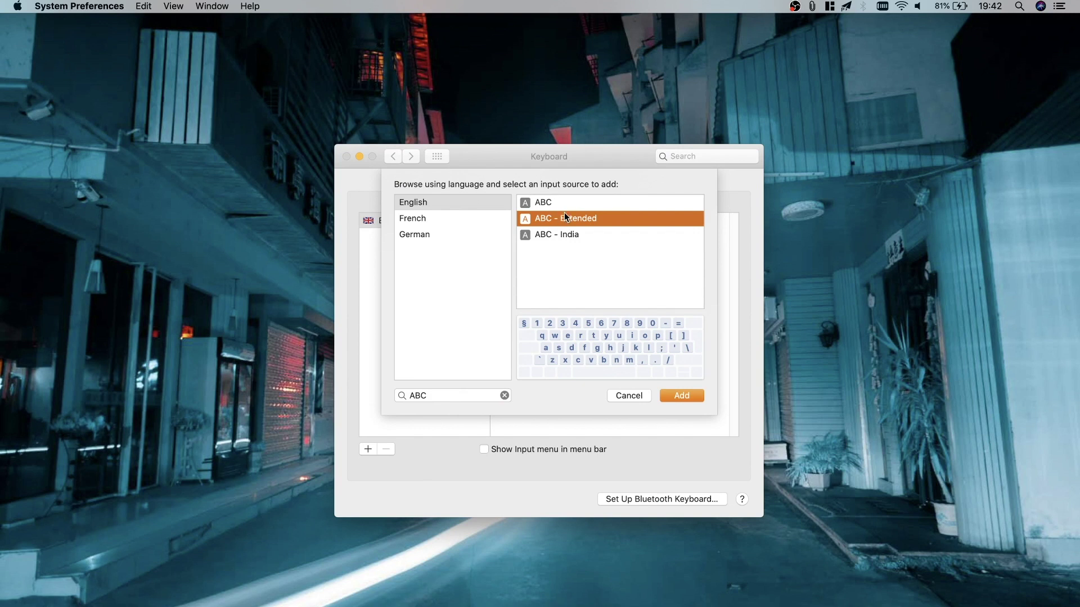
click(673, 392)
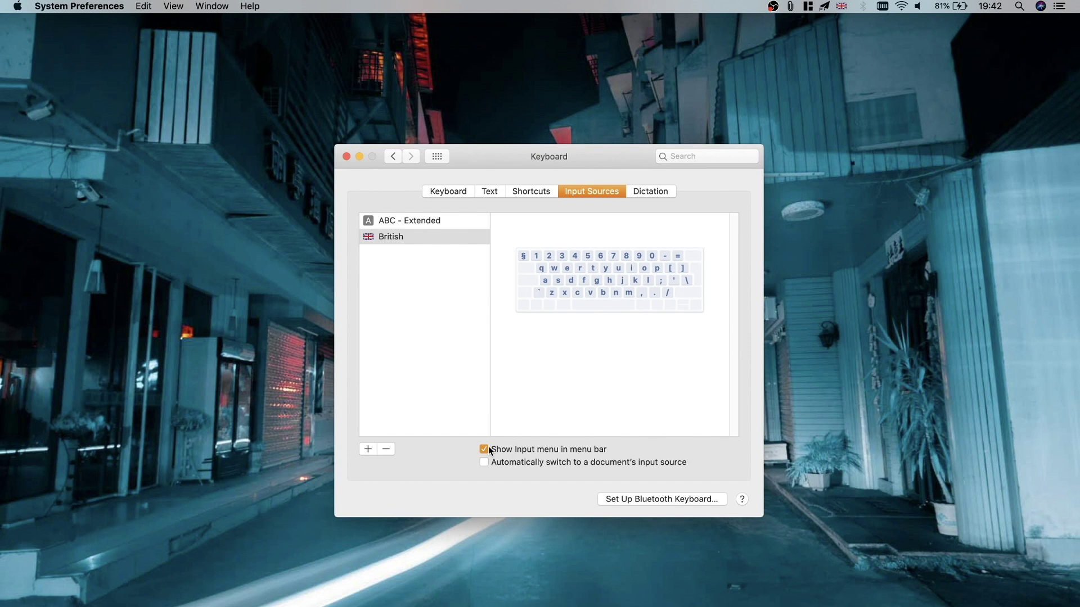
- Switch the active input source from British to ABC – Extended using the menu-bar input menu
click(840, 7)
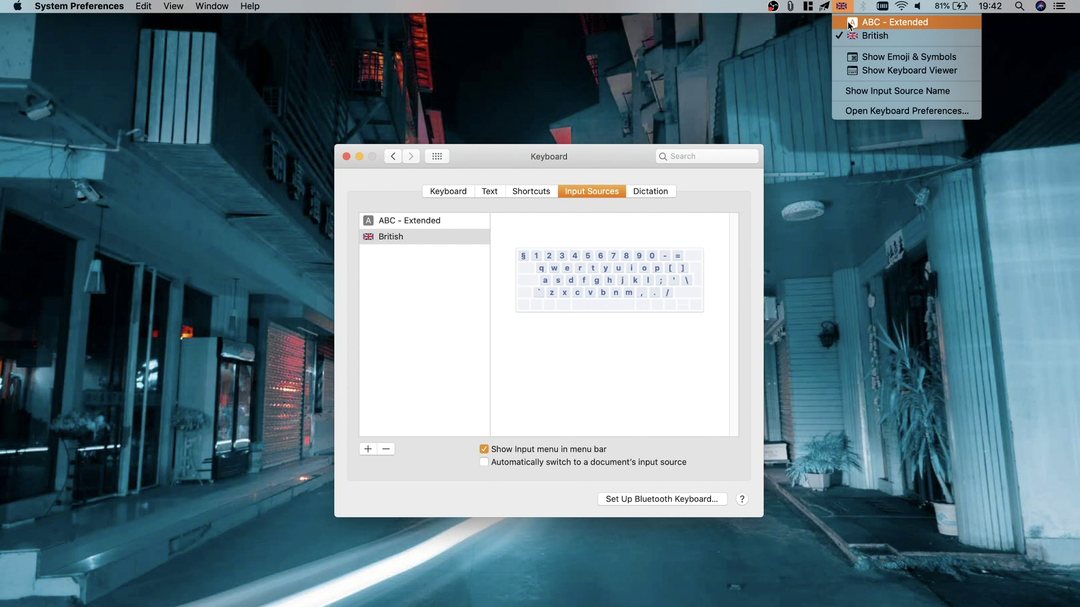
click(848, 23)
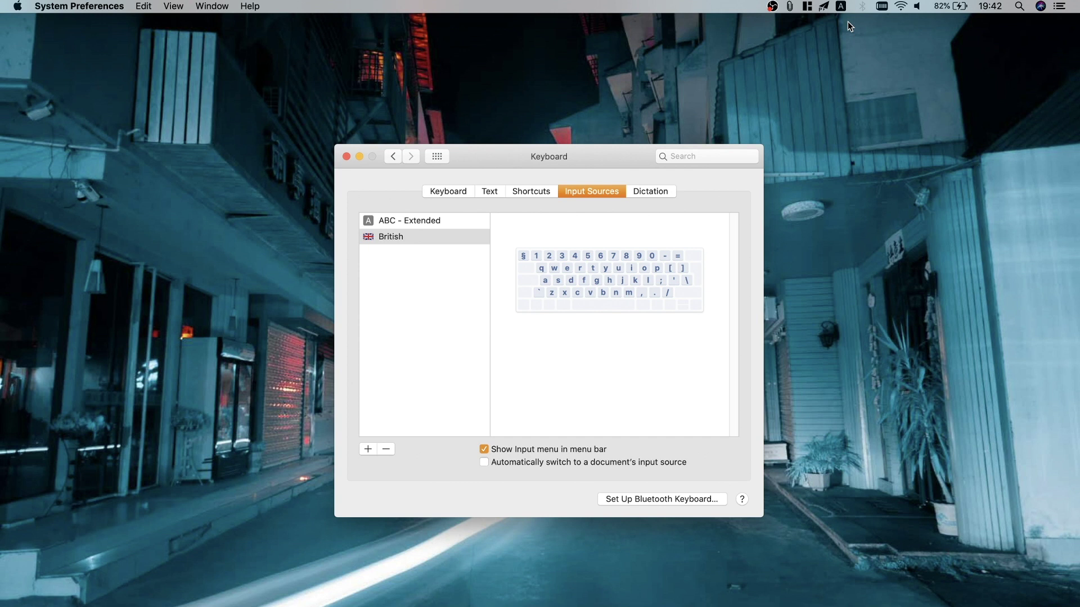
- Enable the 'Select next source in Input menu' shortcut and test it with Control+Space
click(520, 193)
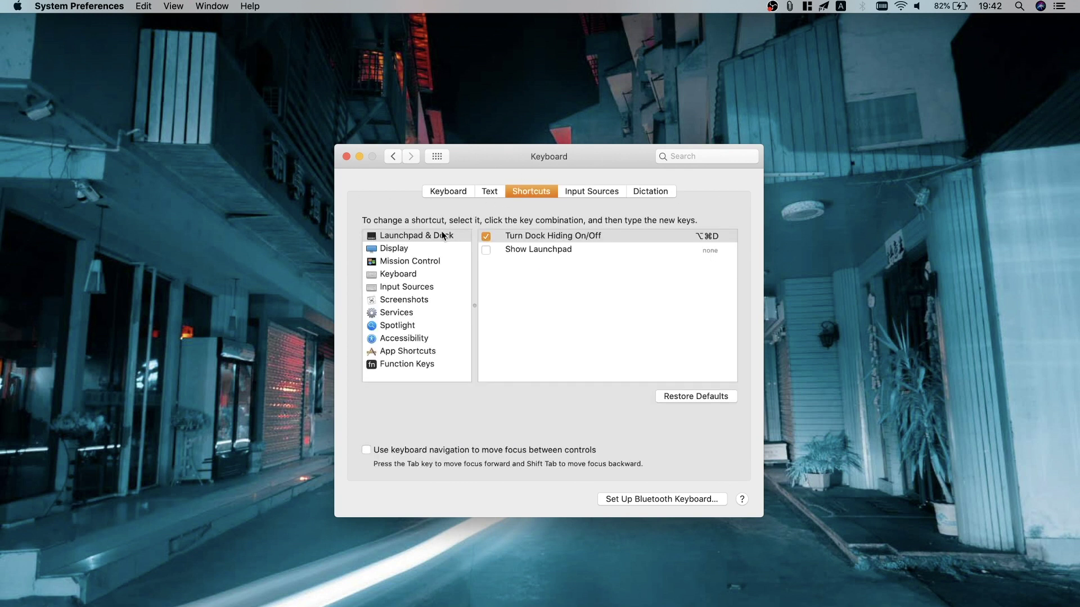
click(398, 286)
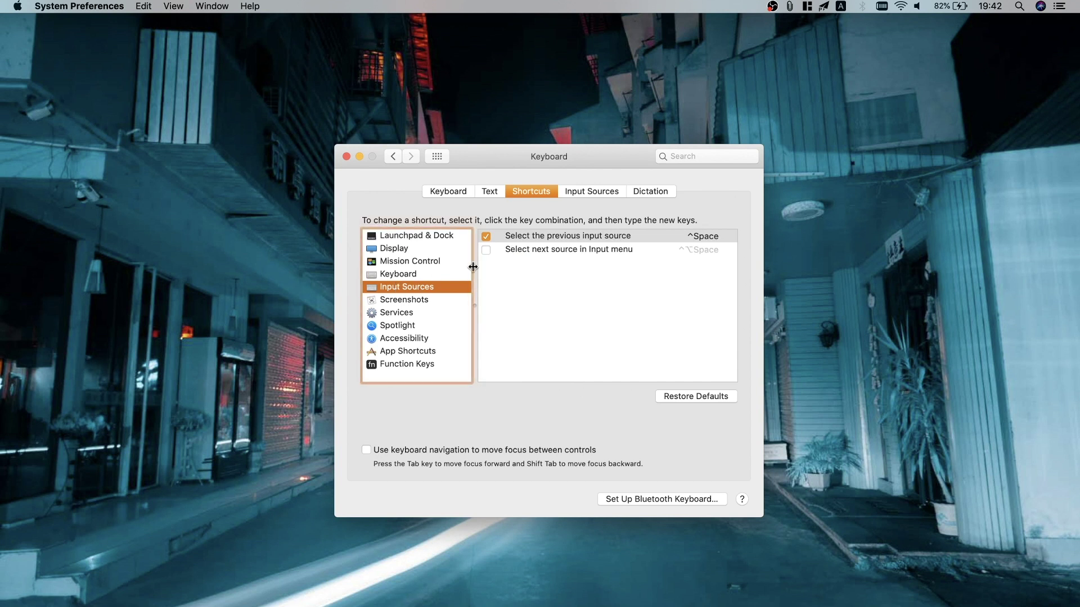
click(507, 236)
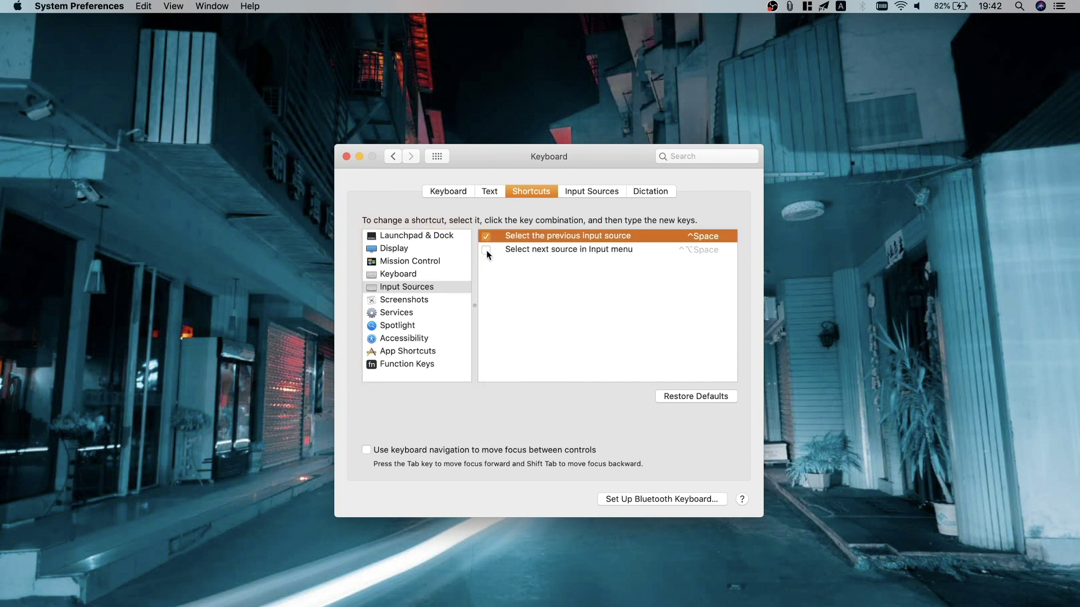
click(486, 251)
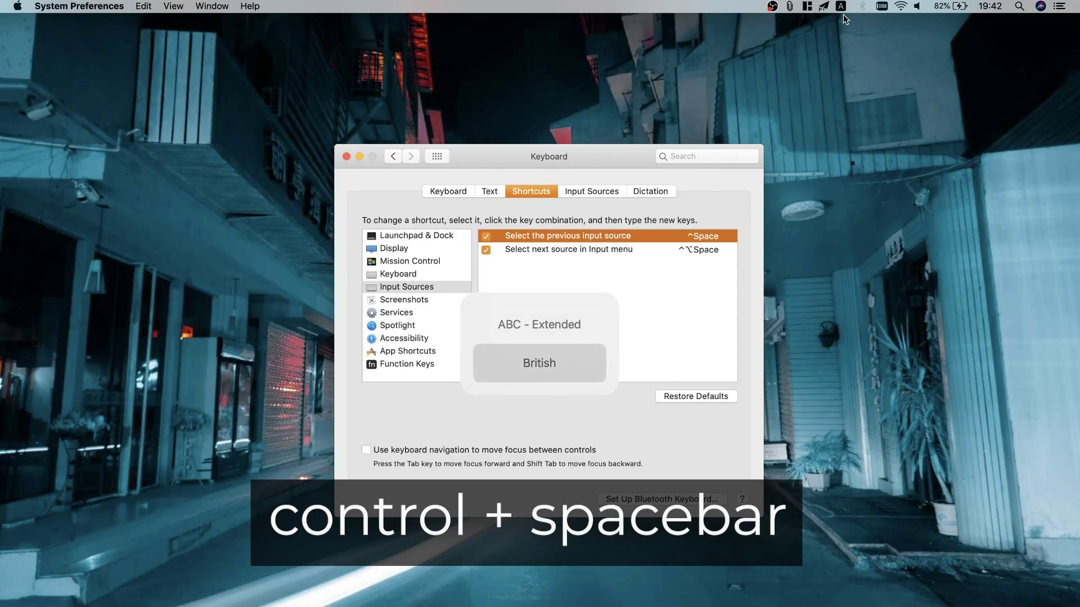
key(ctrl+space)
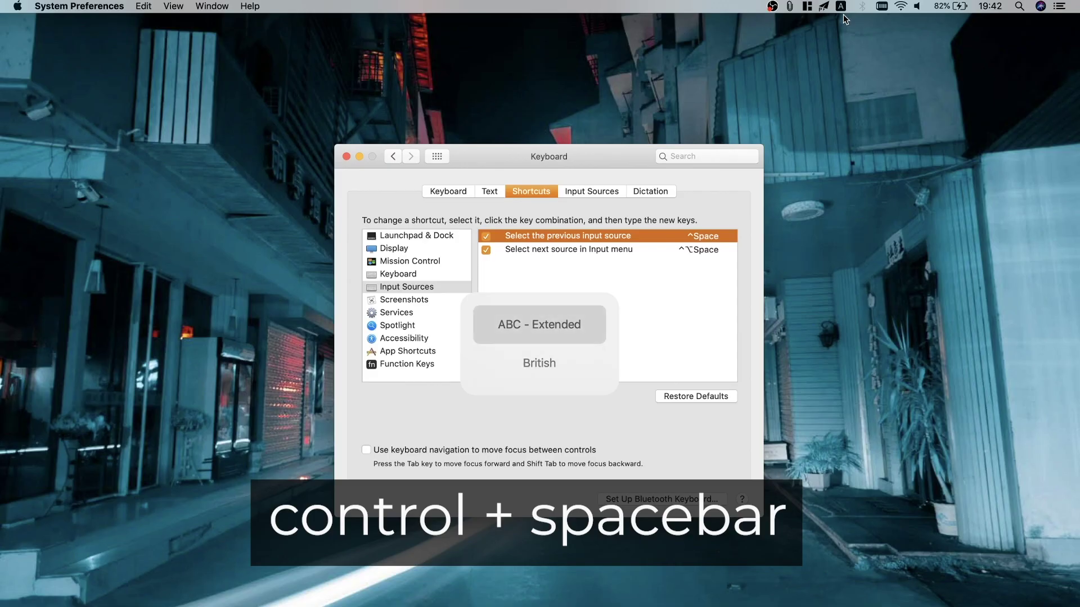
key(ctrl+space)
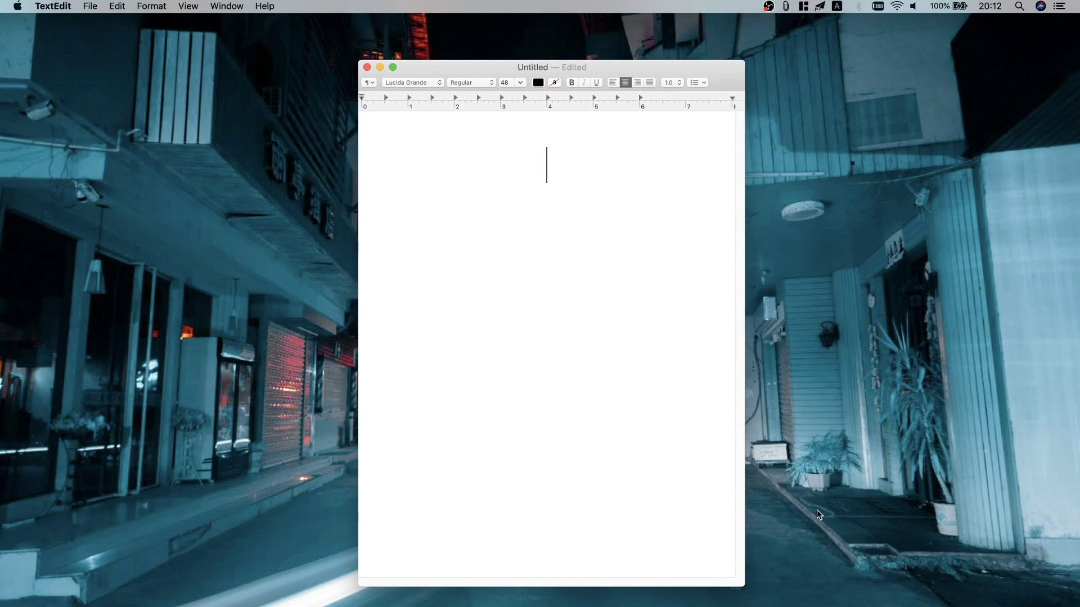
- Type the macron, acute, caron and grave tone marks on separate lines, returning below the macron
key(alt+a)
key(Return)
key(Return)
key(Return)
key(alt+e)
key(Return)
key(Return)
key(Return)
key(alt+v)
key(Return)
key(Return)
key(Return)
key(alt+grave)
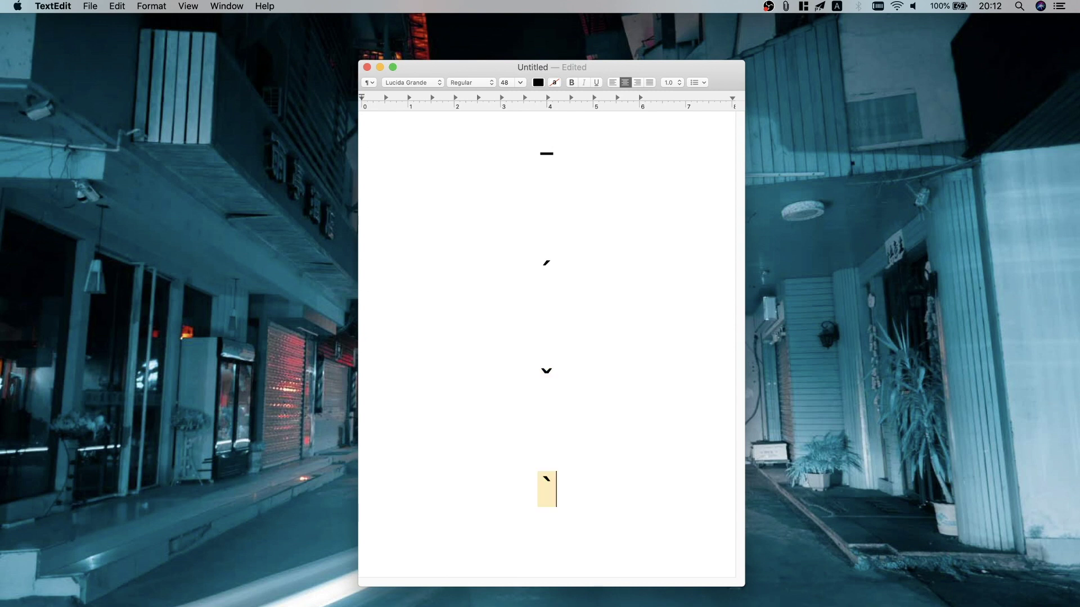
key(Return)
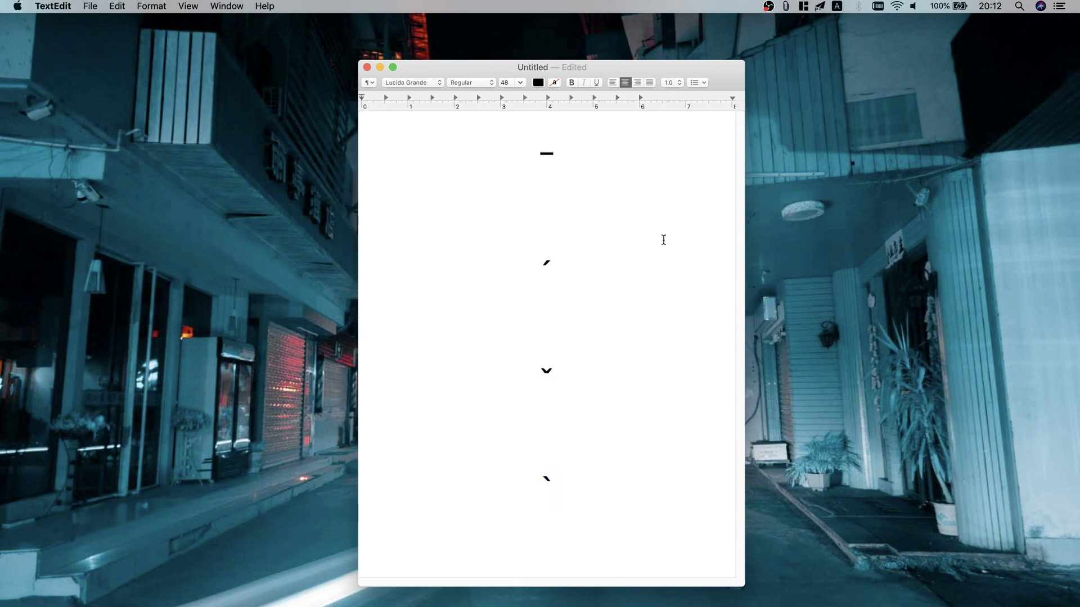
click(564, 193)
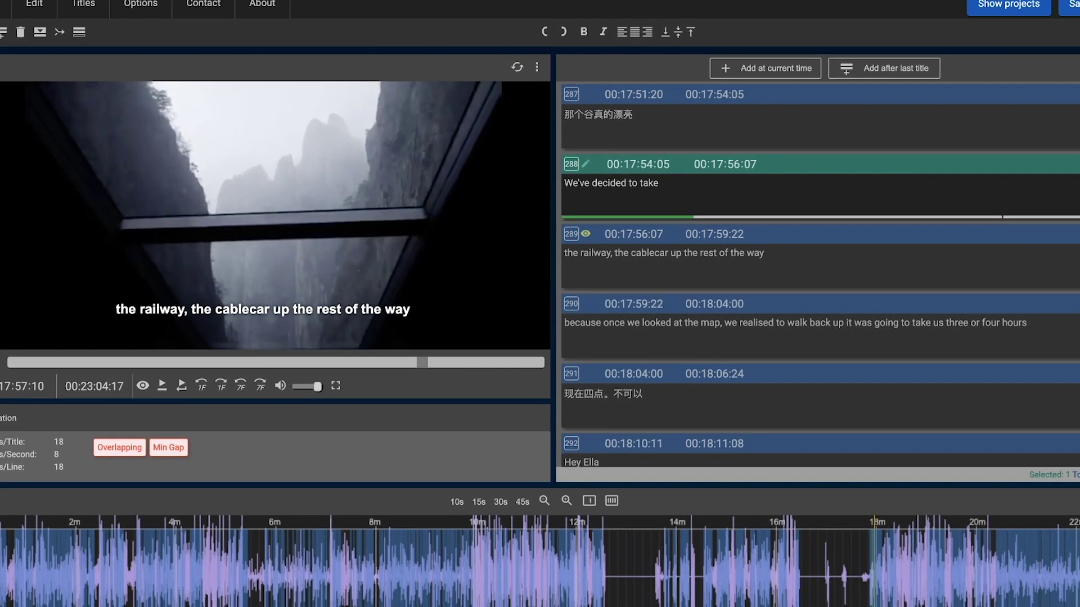
- Replace subtitle 288's text with 我们决定 via pinyin 'women' and 'jueding', then start typing 'zuo'
triple_click(718, 194)
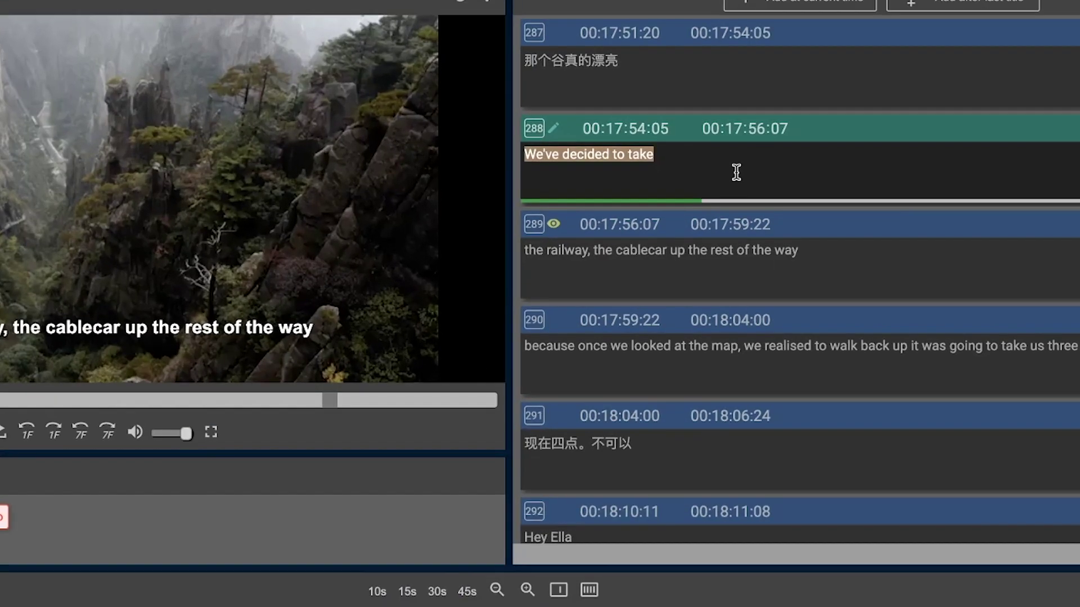
text(women)
key(space)
text(jued)
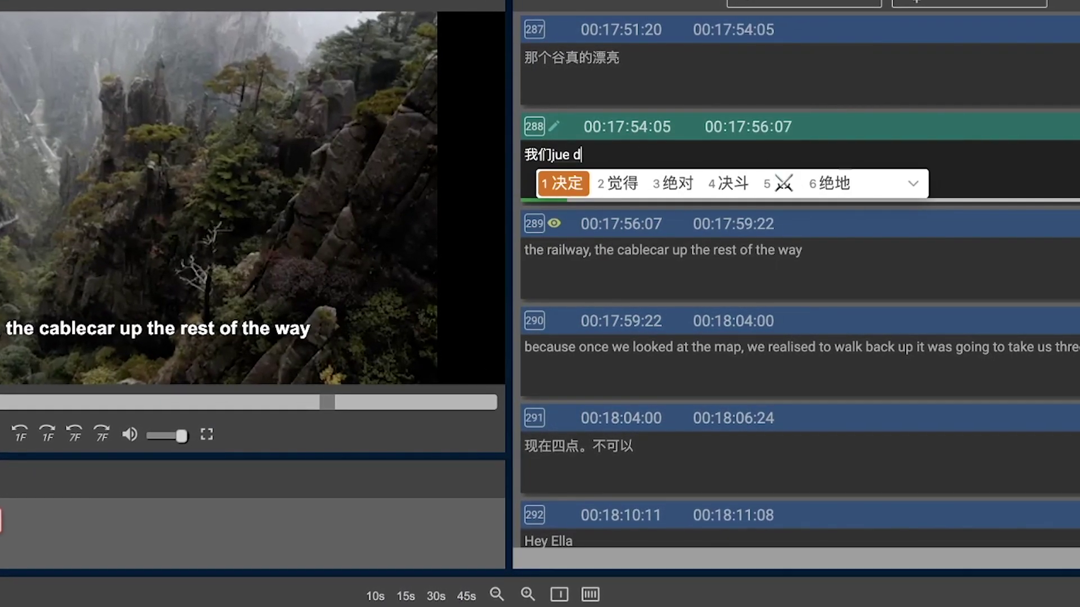
text(ing)
key(space)
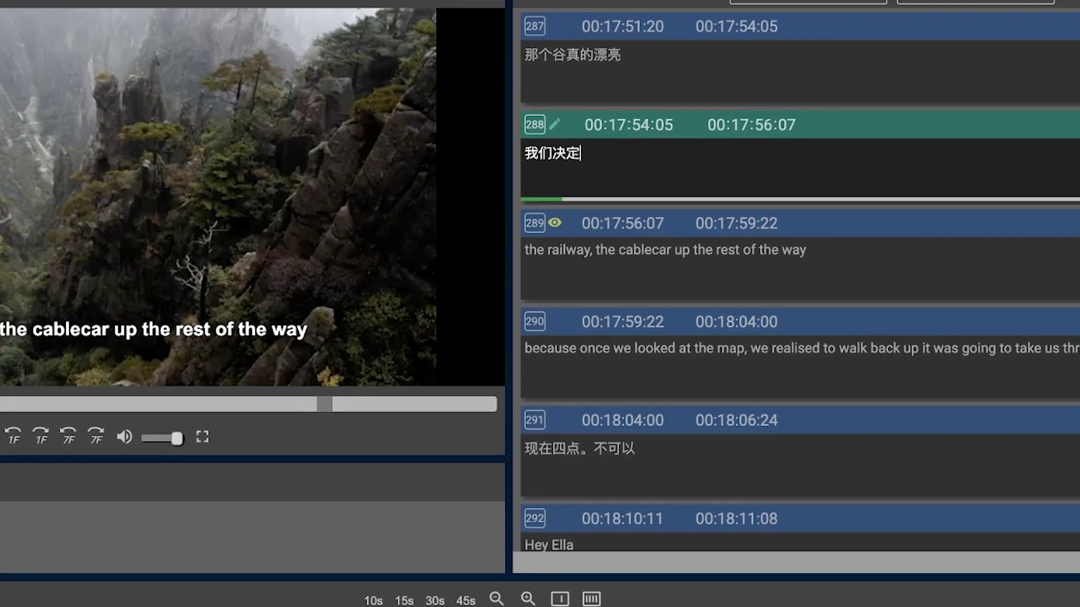
text(zuo)
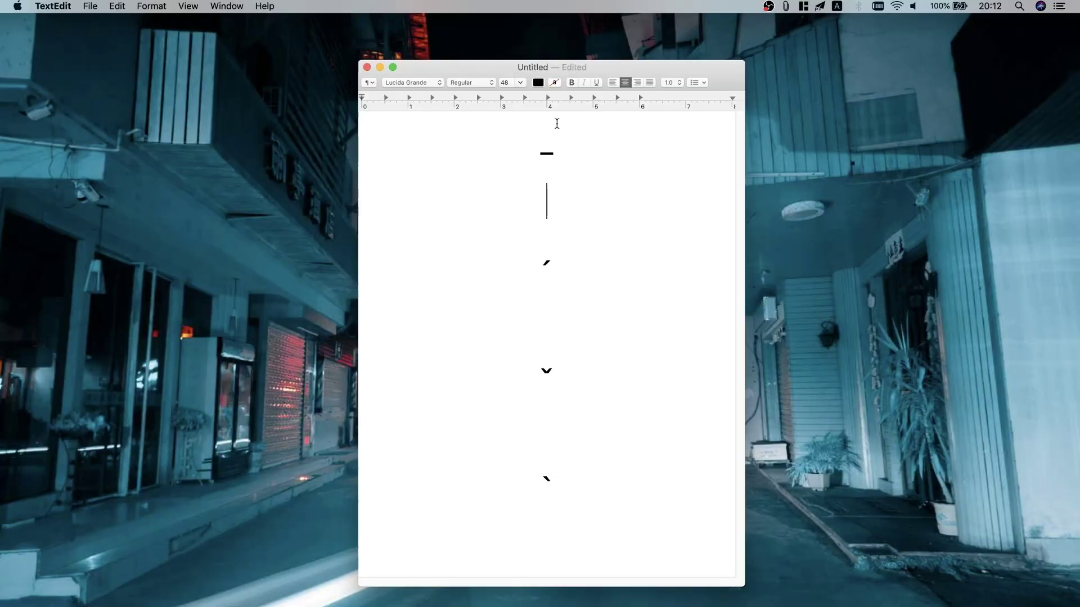
- Label the four tone marks with ⌥ + a, ⌥ + e, ⌥ + v and ⌥ + ` beneath each
key(alt+a)
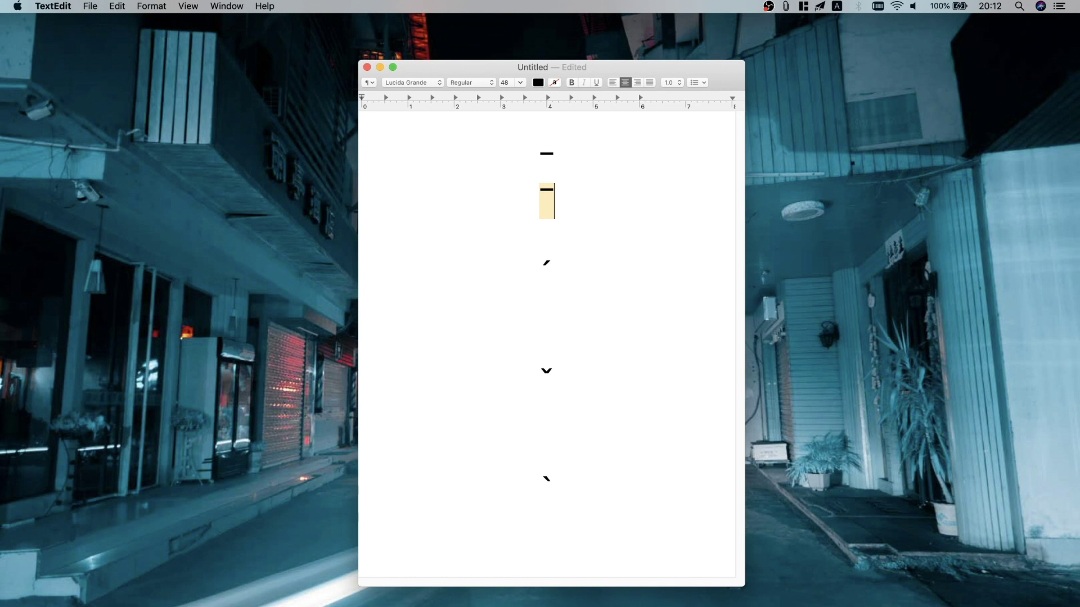
key(BackSpace)
text(⌥ + )
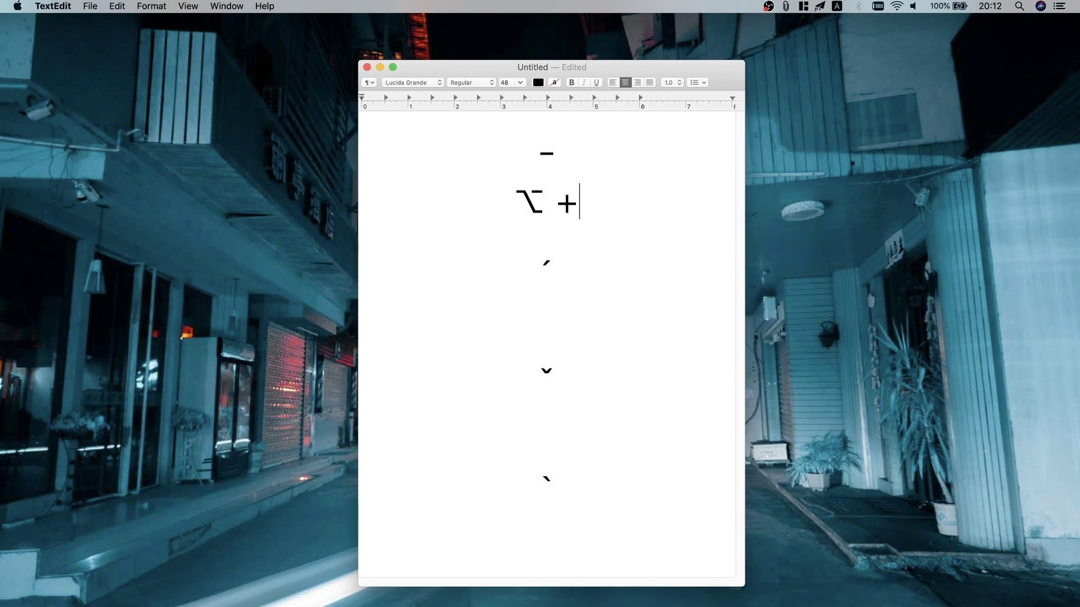
text(a)
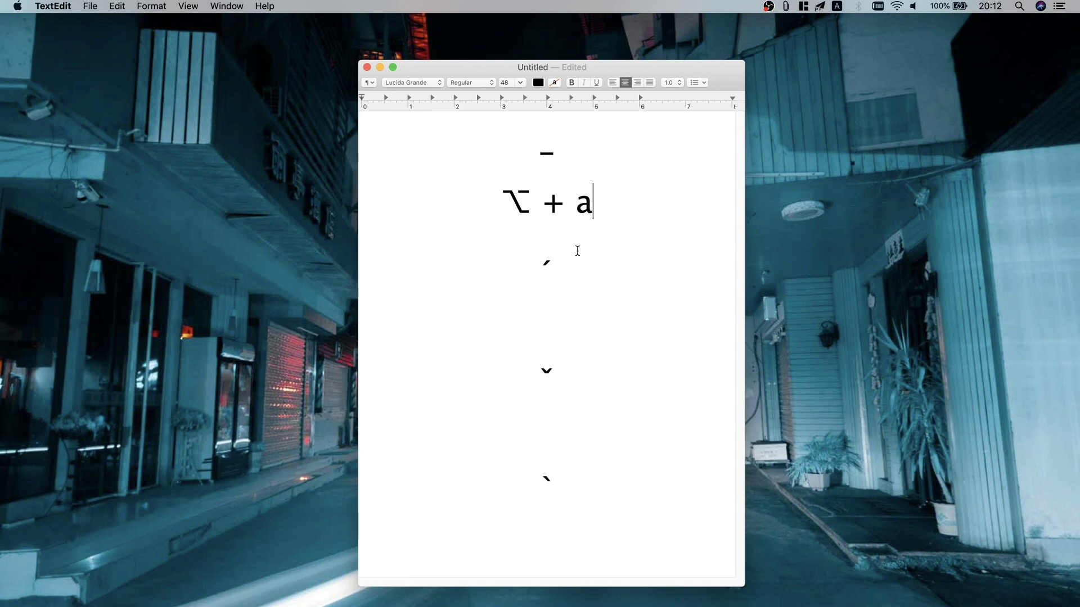
click(559, 310)
text(⌥)
text(+ e)
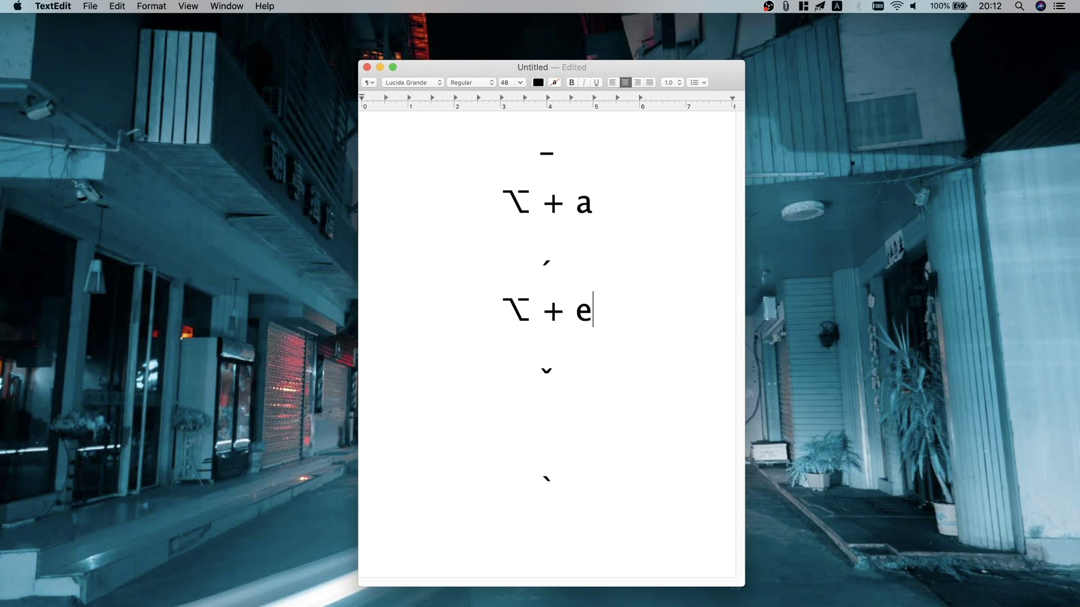
click(551, 416)
text(⌥)
text(+ v)
click(544, 542)
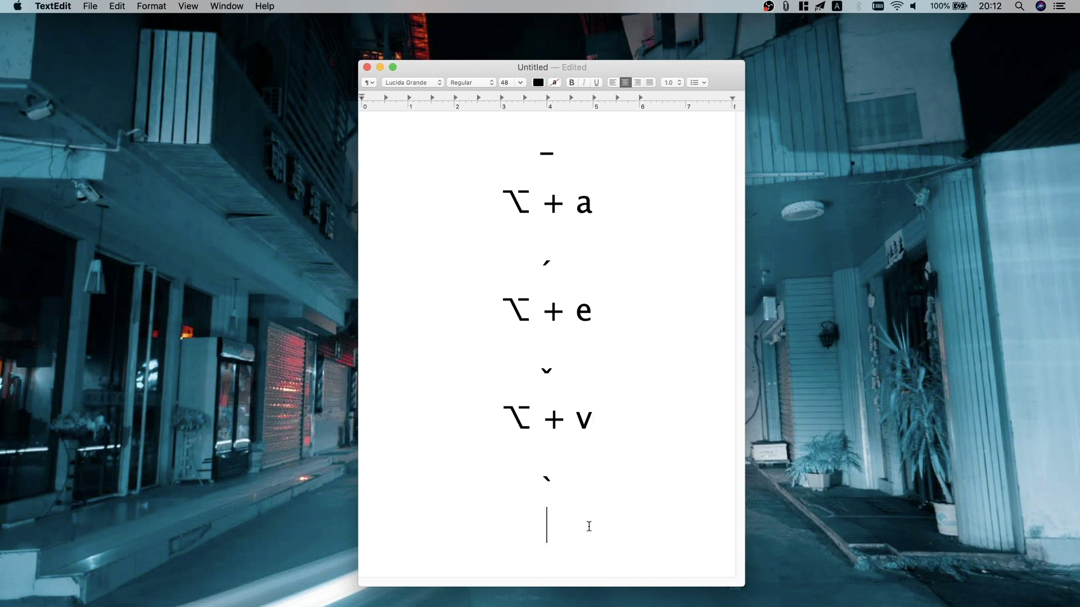
text(⌥)
text(+ `)
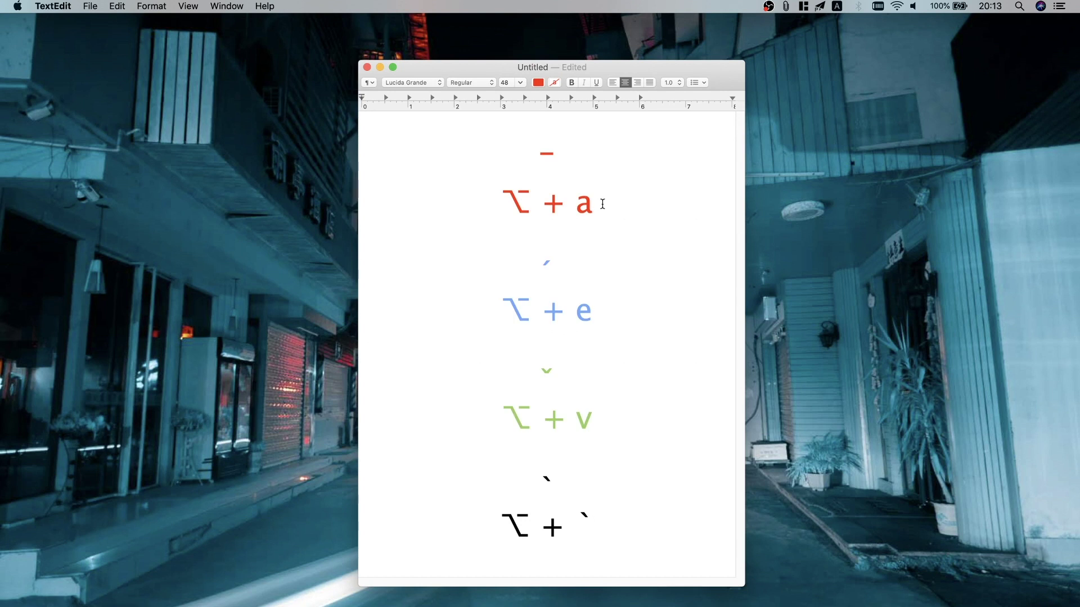
- Select the letter a on the ⌥ + a label line
click(601, 200)
double_click(585, 203)
click(609, 198)
double_click(594, 310)
key(super+a)
key(BackSpace)
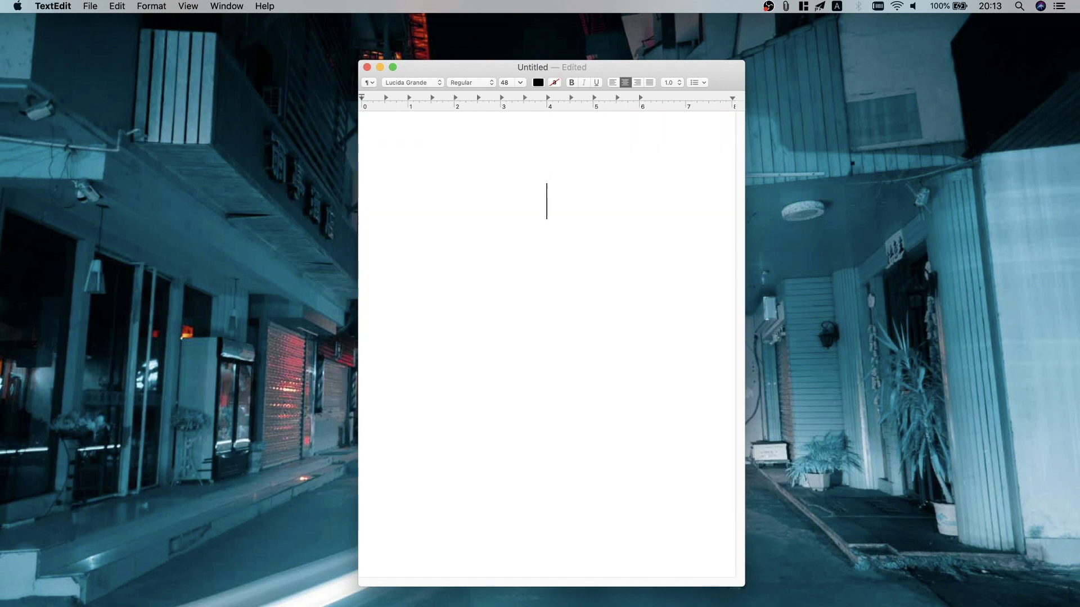
key(Return)
key(Return)
key(Return)
text(a e i o u ü)
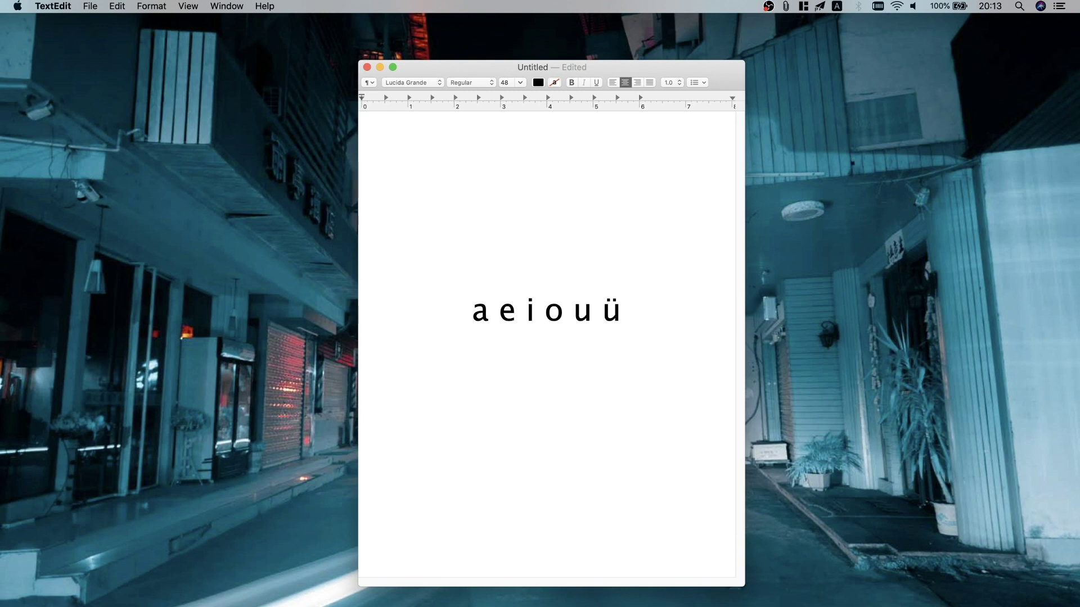
double_click(509, 301)
click(624, 299)
key(super+z)
key(super+z)
key(super+z)
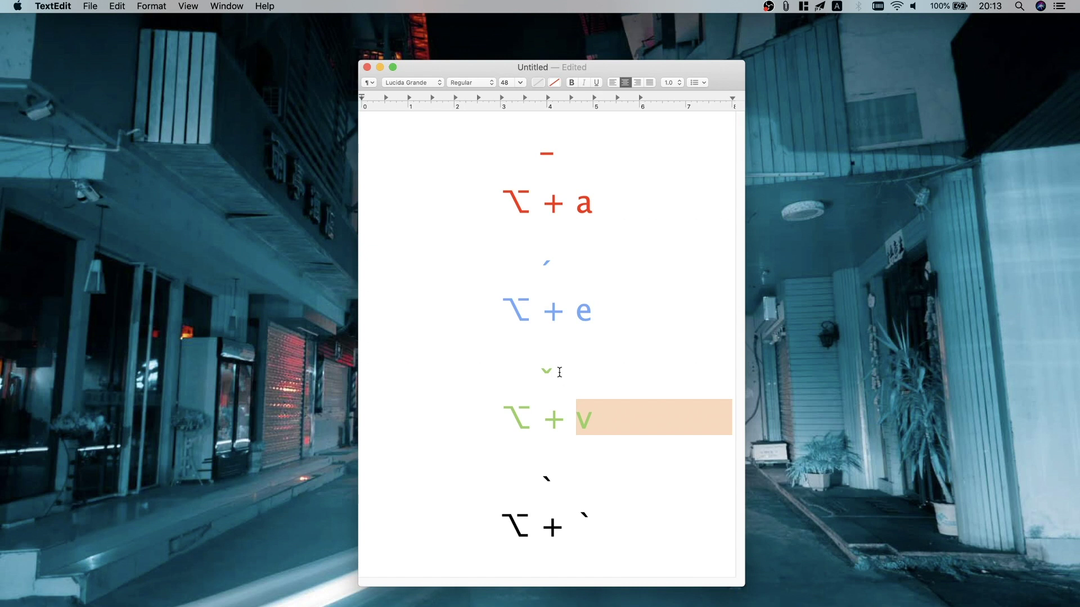
- Empty the whole document and start a pending tone mark on the blank page
click(602, 413)
drag(575, 515, 591, 518)
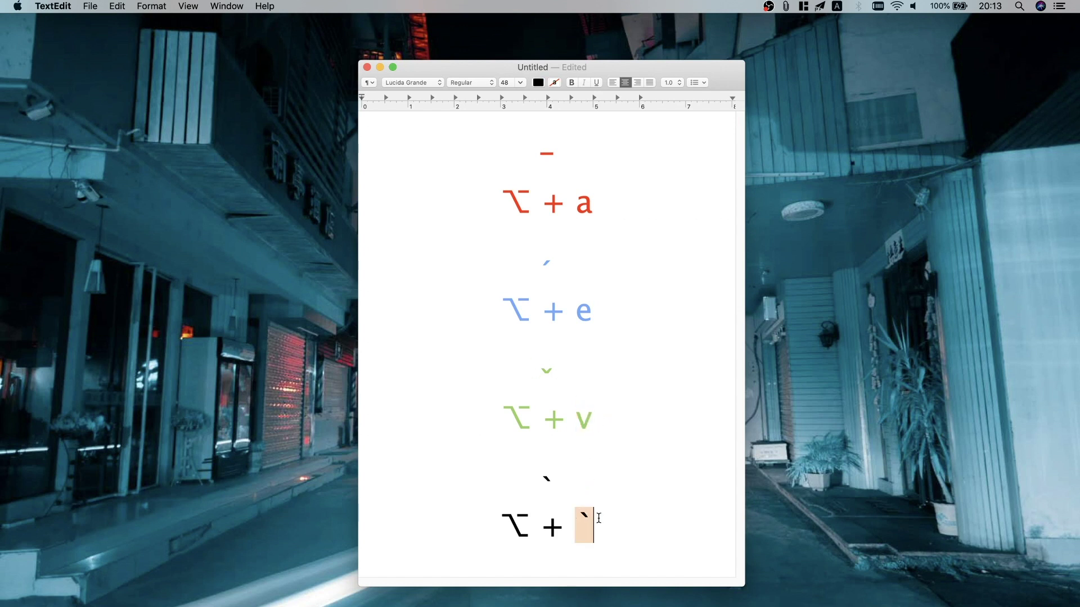
click(598, 519)
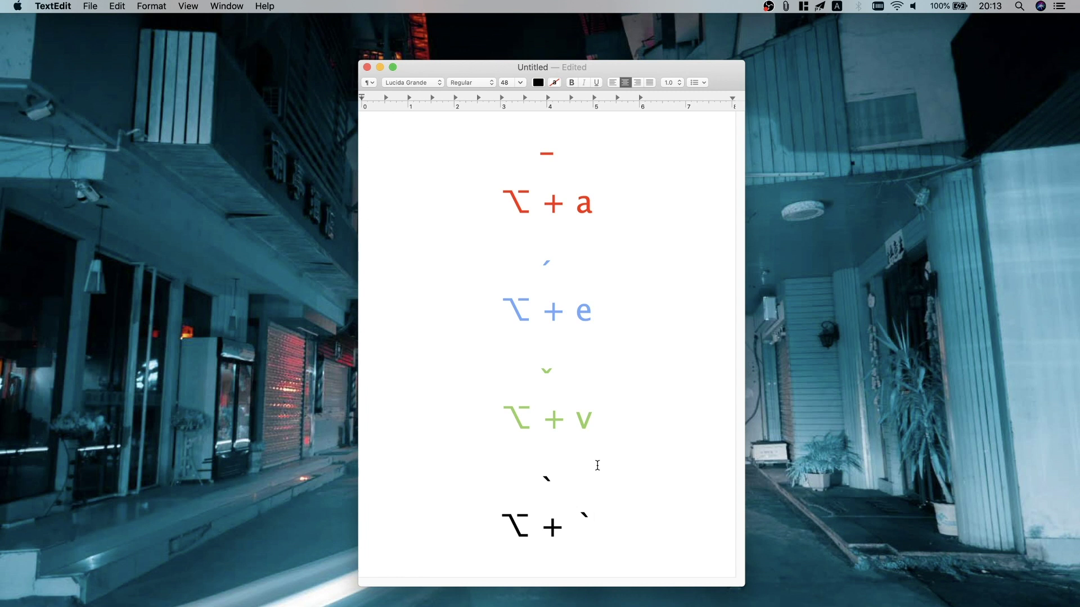
key(super+a)
key(BackSpace)
key(alt+grave)
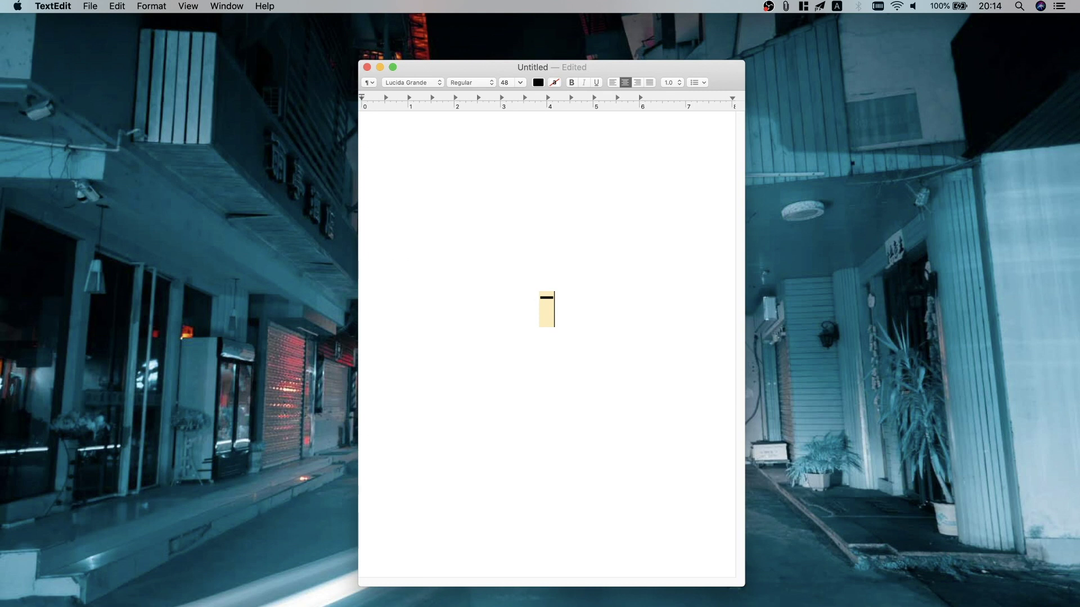
- Try out ā, é, ē and ǒ with Option accents, deleting each one
text(a)
key(BackSpace)
key(alt+e)
text(e)
key(BackSpace)
key(alt+a)
text(e)
key(BackSpace)
key(alt+v)
text(o)
key(BackSpace)
- Type ü, the label '⌥ + u' beneath it, and ū on the next line
key(alt+u)
text(u)
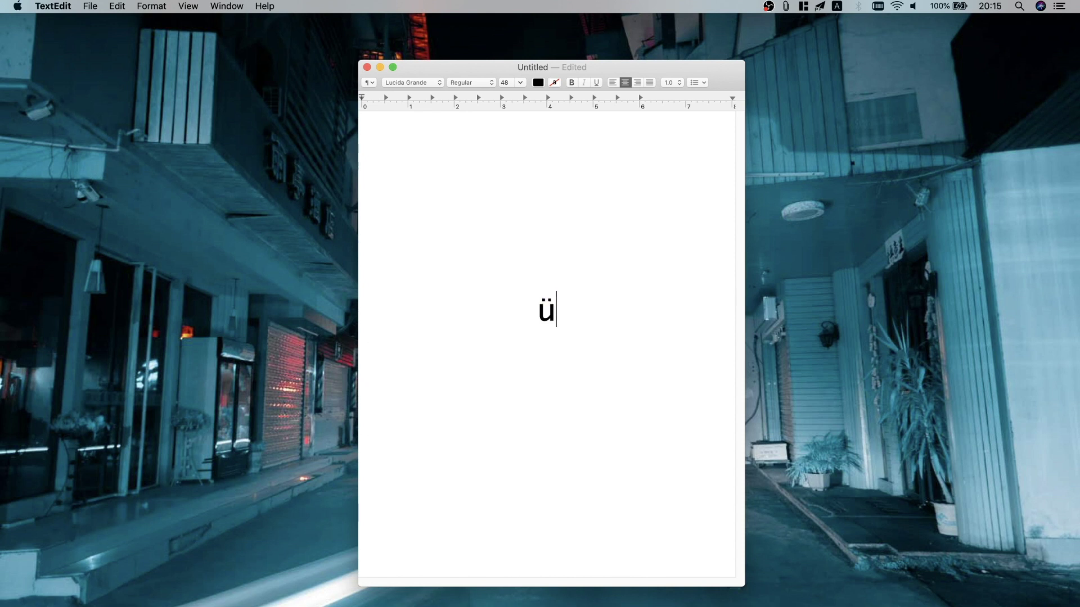
key(Return)
key(Return)
text(⌥ + u)
key(Return)
key(Return)
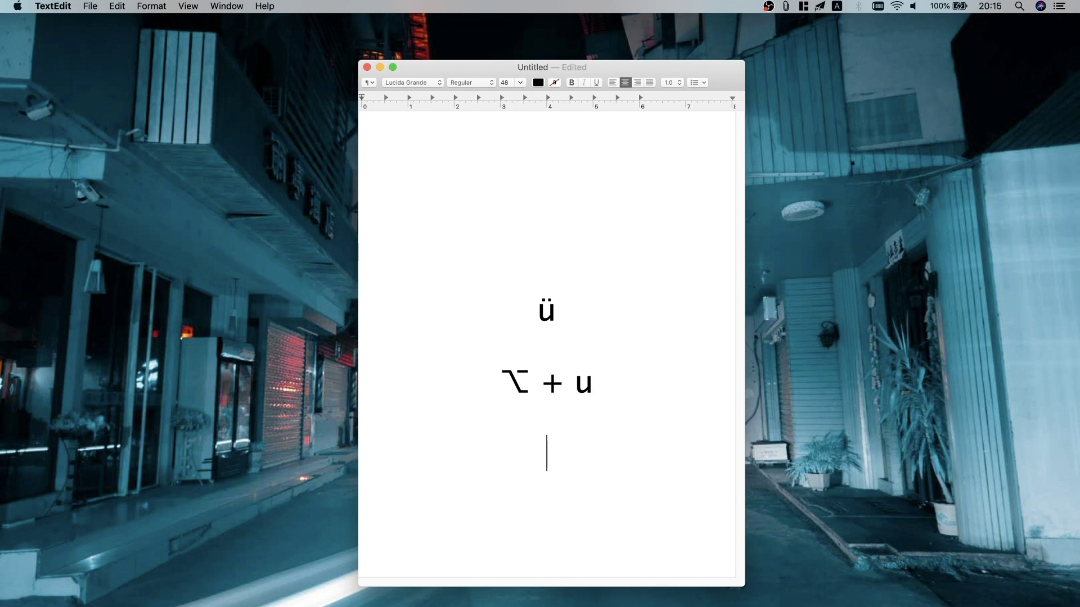
key(alt+a)
text(u)
- Replace the page content with ǖ and the label 'tone + v' on the line below
drag(535, 453, 557, 453)
click(584, 456)
drag(593, 455, 525, 315)
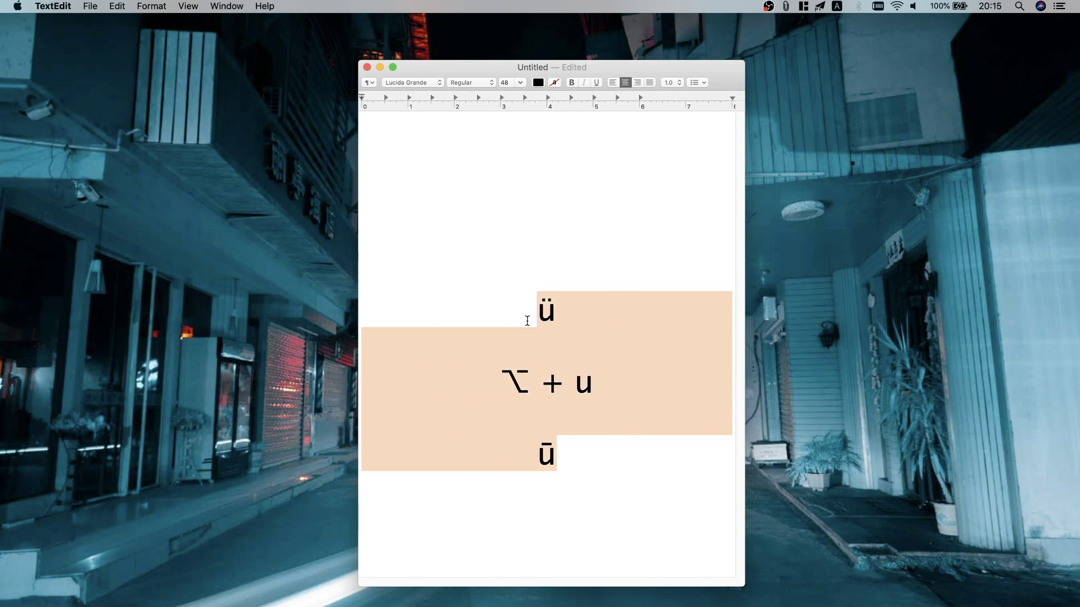
key(BackSpace)
key(alt+a)
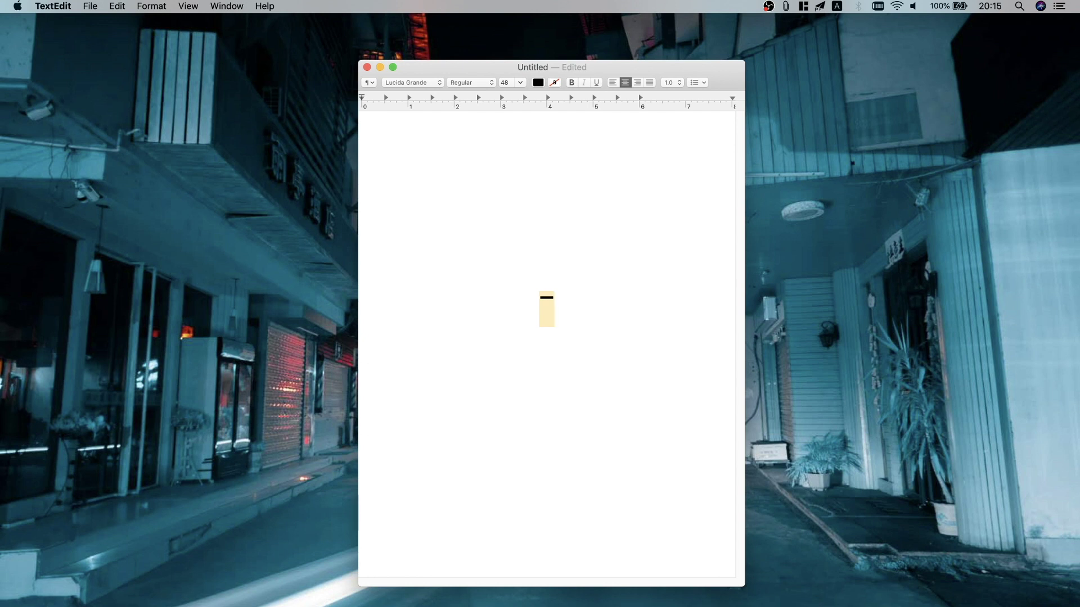
text(u)
key(Return)
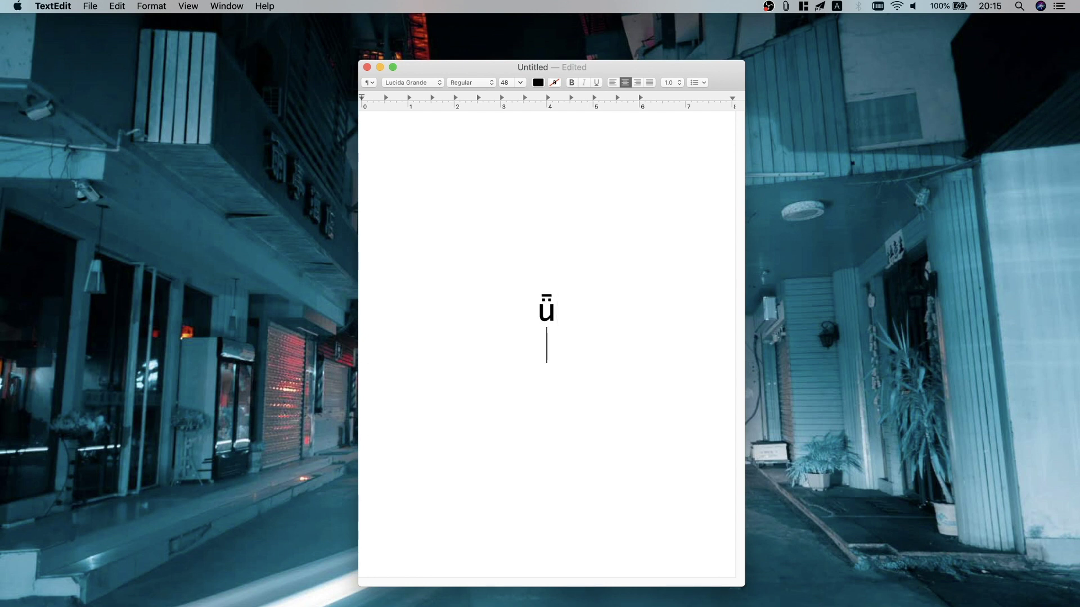
text(tone + )
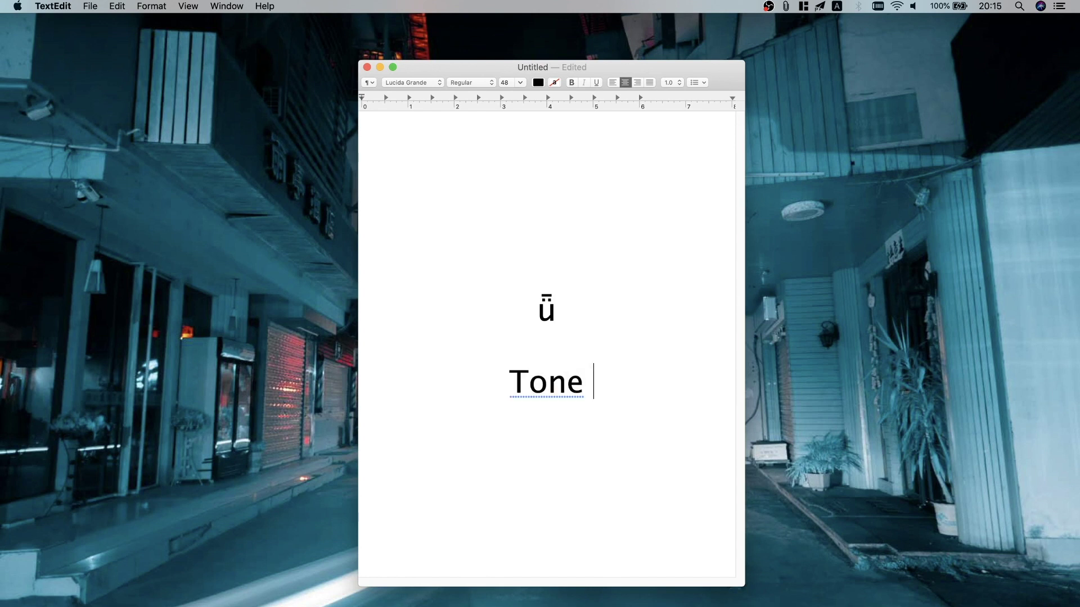
text(v)
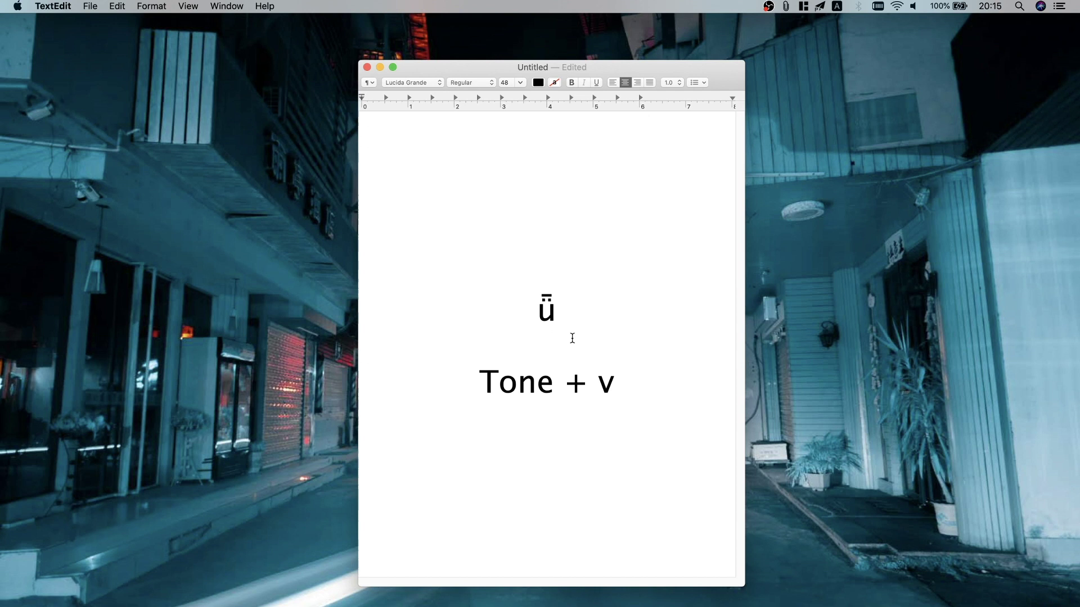
- Add ǘ, ǚ and ǜ after ǖ using Option+E, Option+V and Option+` followed by v
click(563, 305)
key(alt+e)
text(v)
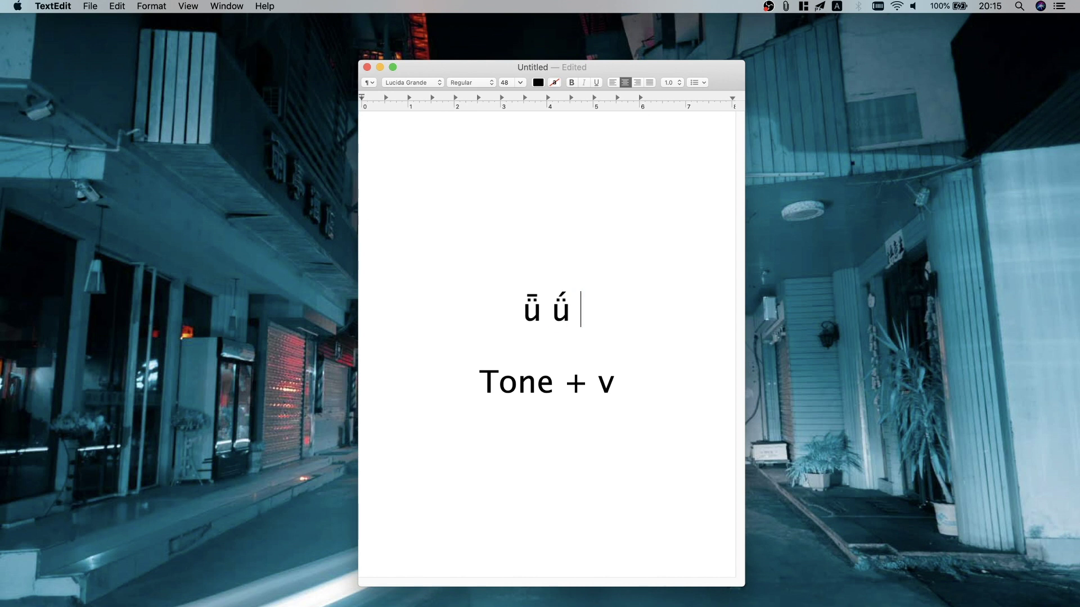
key(alt+v)
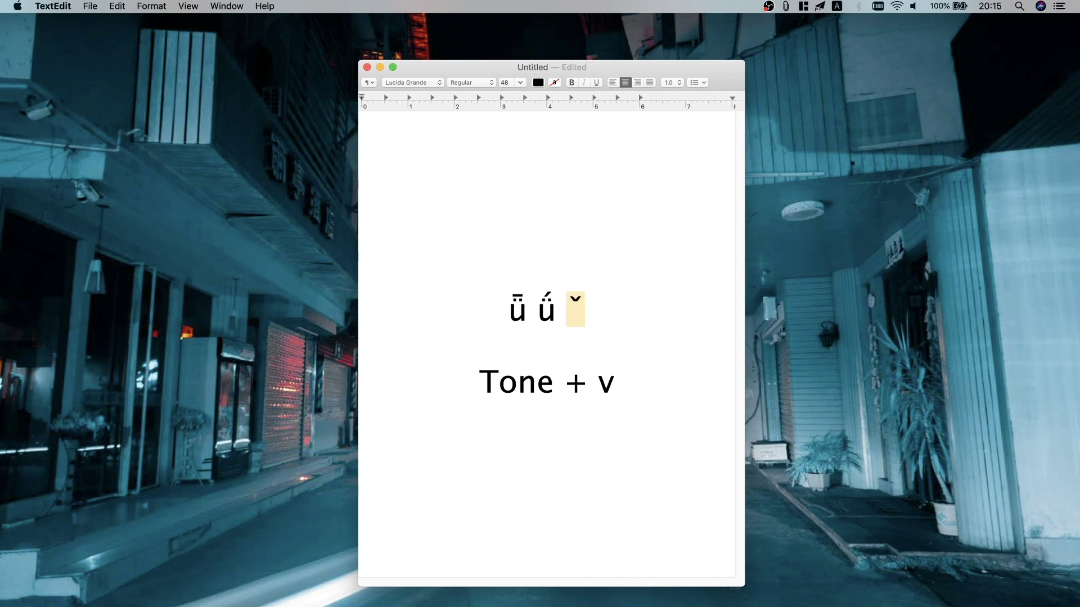
text(v)
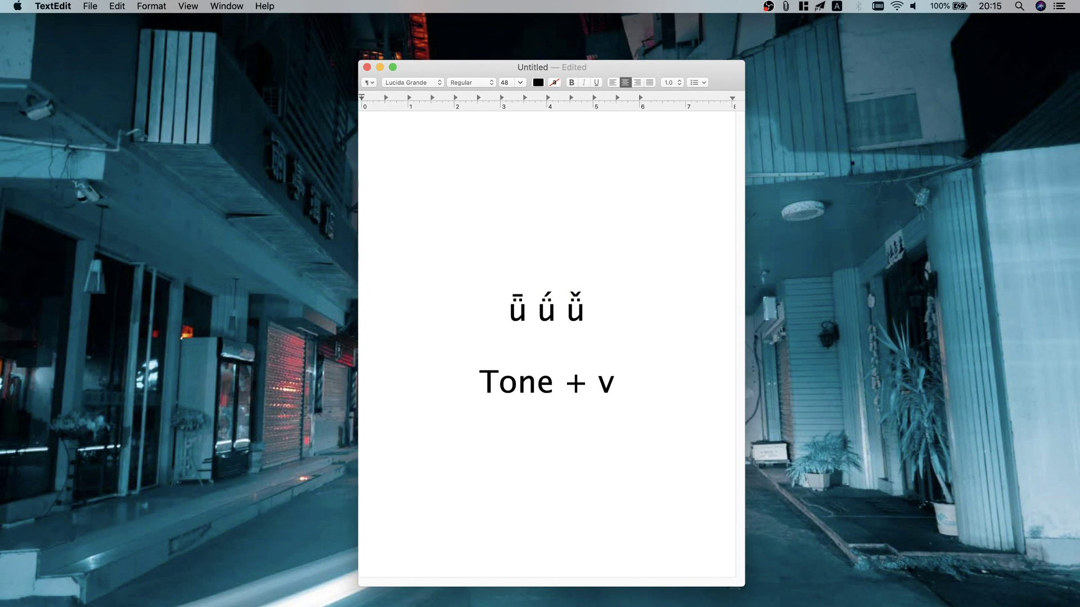
key(alt+grave)
text(v)
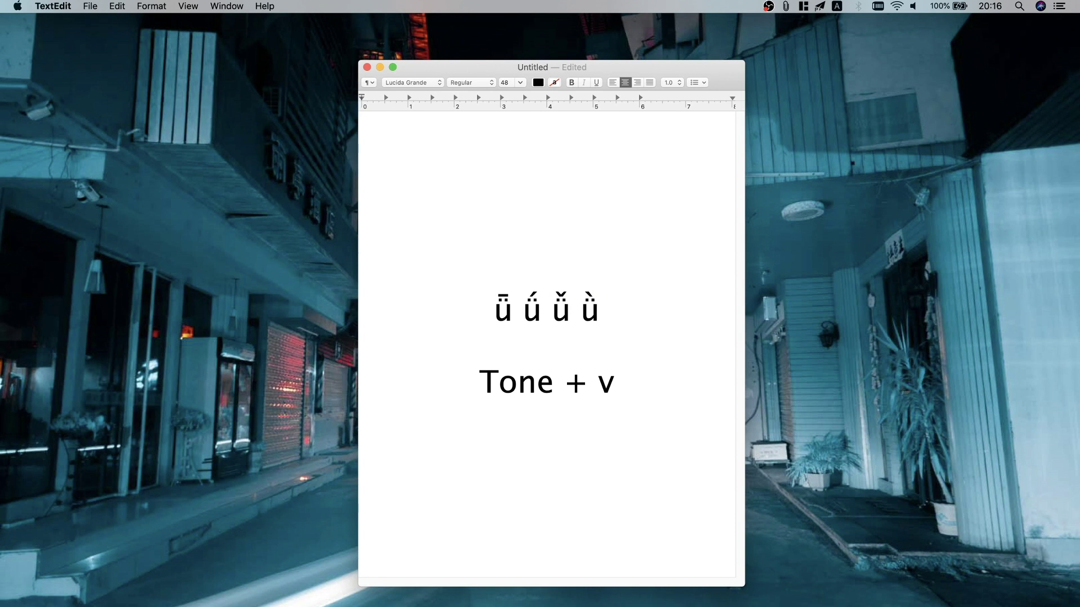